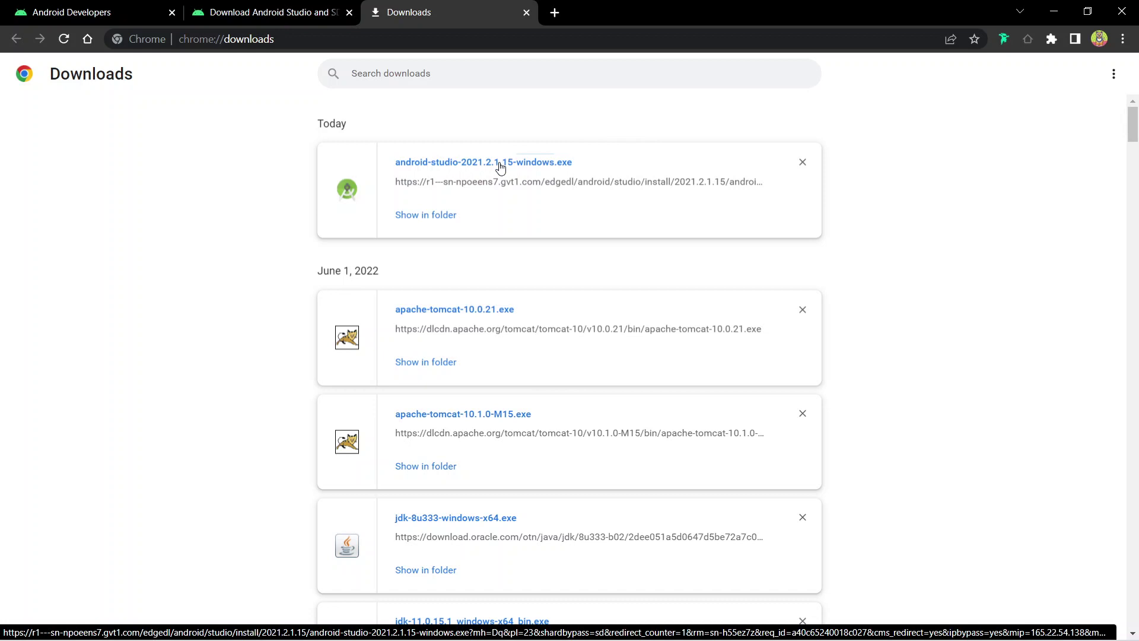
# Step: Launch the downloaded android-studio-2021.2.1.15-windows.exe installer and minimize the open windows to reveal the desktop
pyautogui.doubleClick(520, 166)
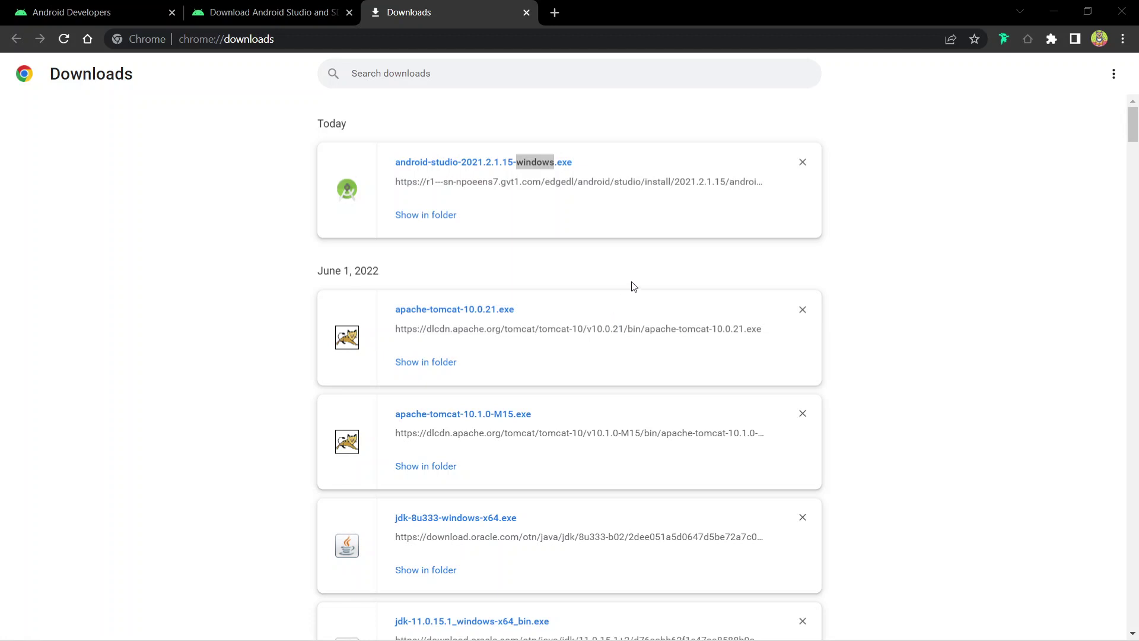
pyautogui.click(1061, 9)
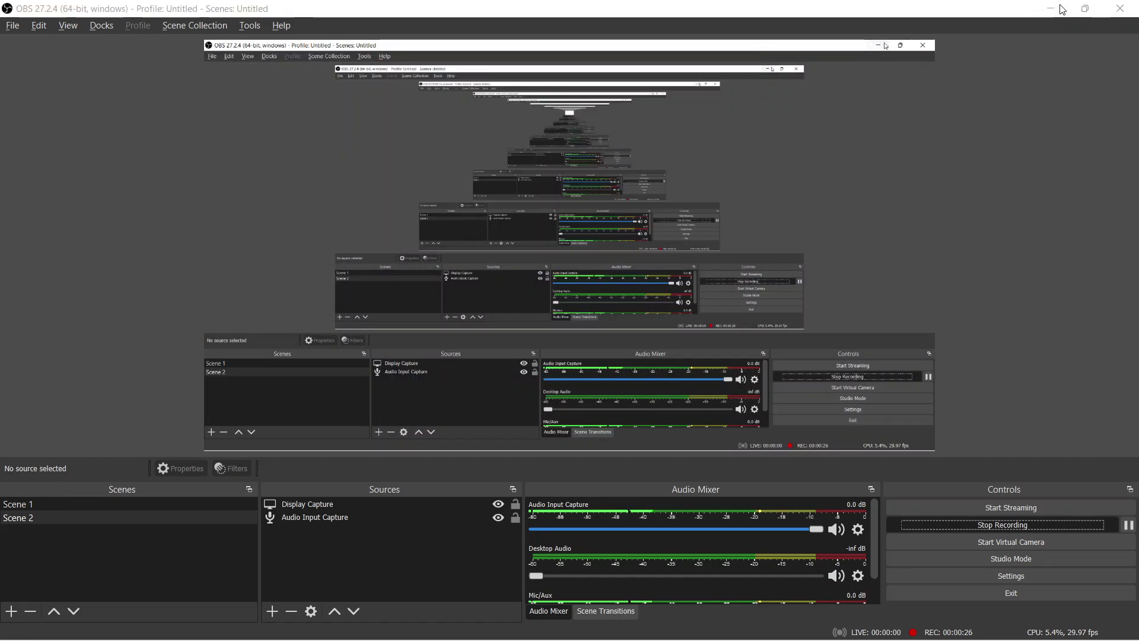
pyautogui.click(1061, 9)
pyautogui.click(1060, 9)
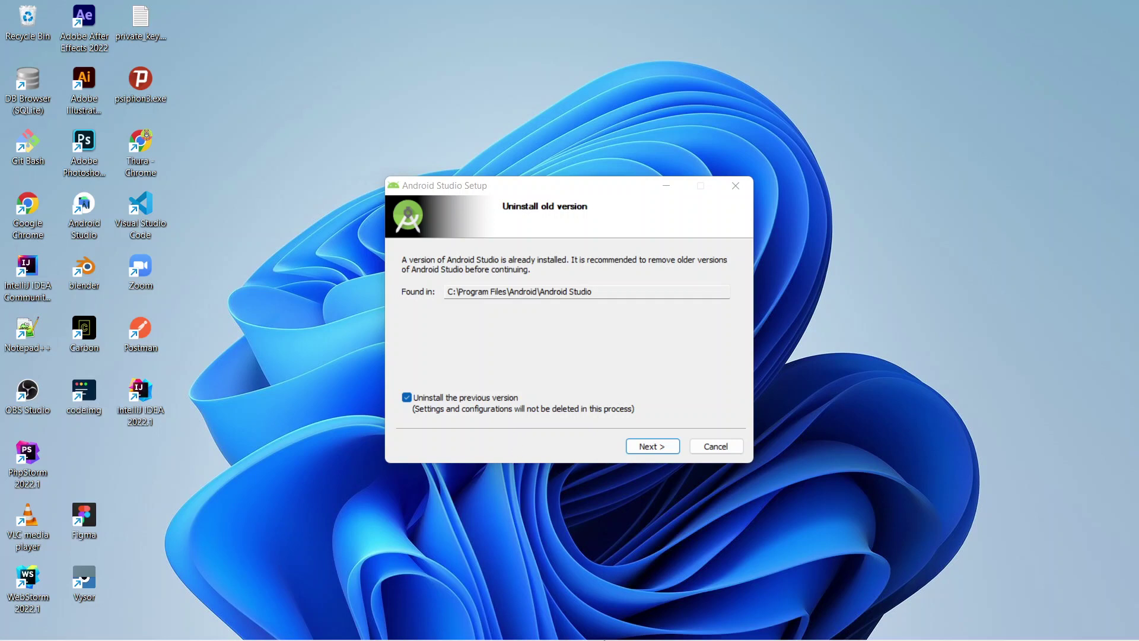
# Step: Move the duplicate Android Studio Setup window aside and quit that second installer instance
pyautogui.moveTo(640, 638)
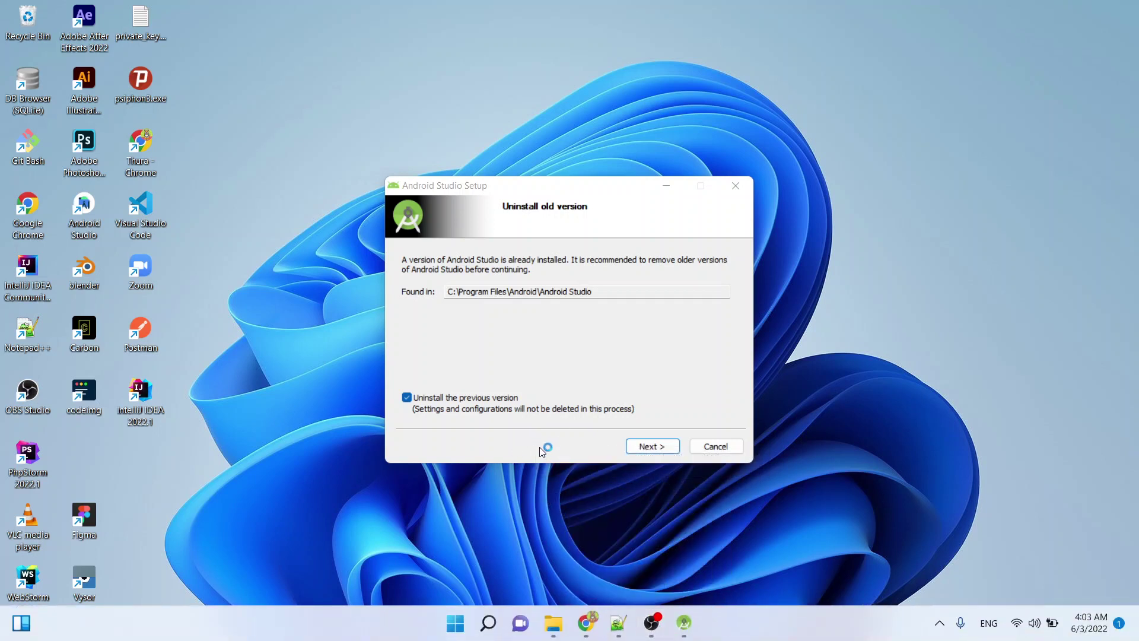
pyautogui.click(505, 361)
pyautogui.moveTo(617, 188); pyautogui.dragTo(788, 135)
pyautogui.click(918, 131)
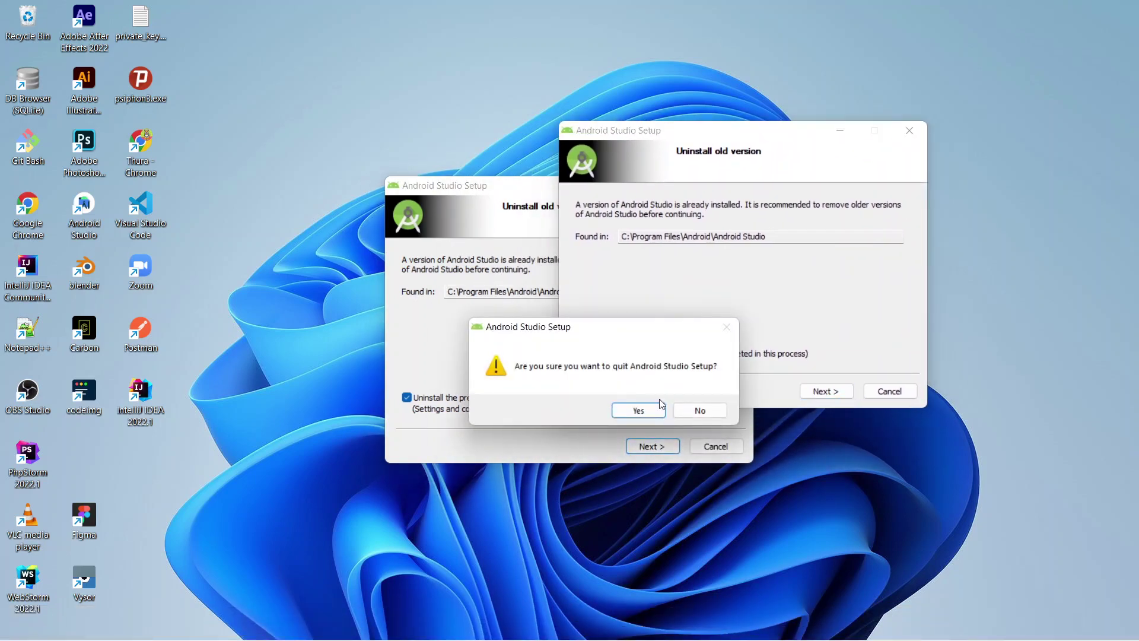
pyautogui.click(639, 411)
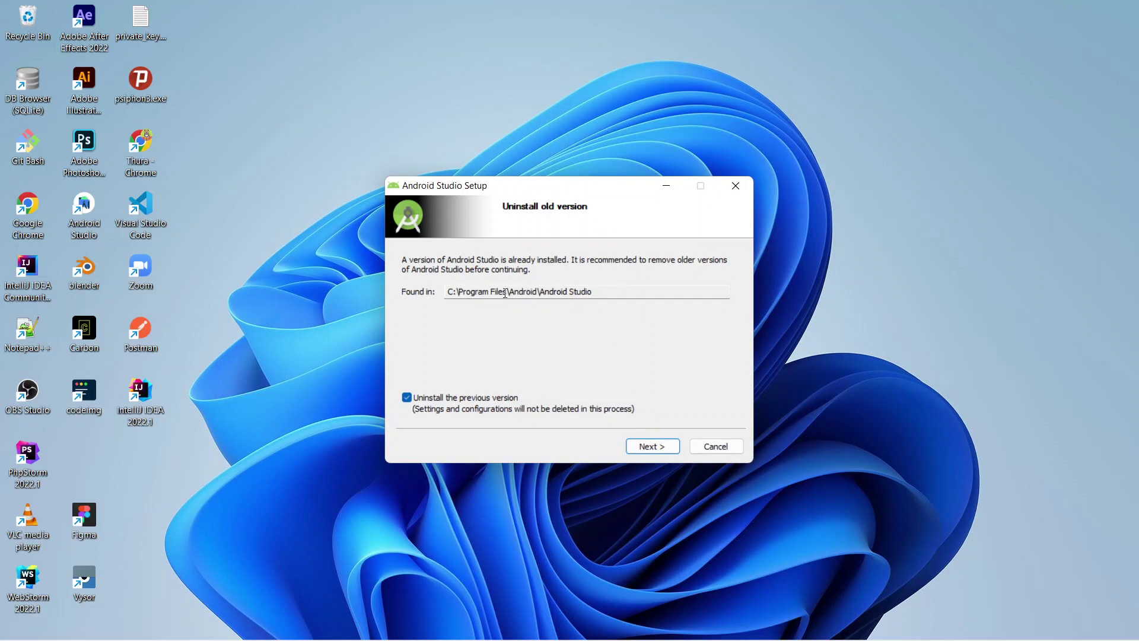
# Step: Uninstall the previous Android Studio version found in C:\Program Files\Android\Android Studio, approving removal of its program files
pyautogui.moveTo(593, 292); pyautogui.dragTo(449, 291)
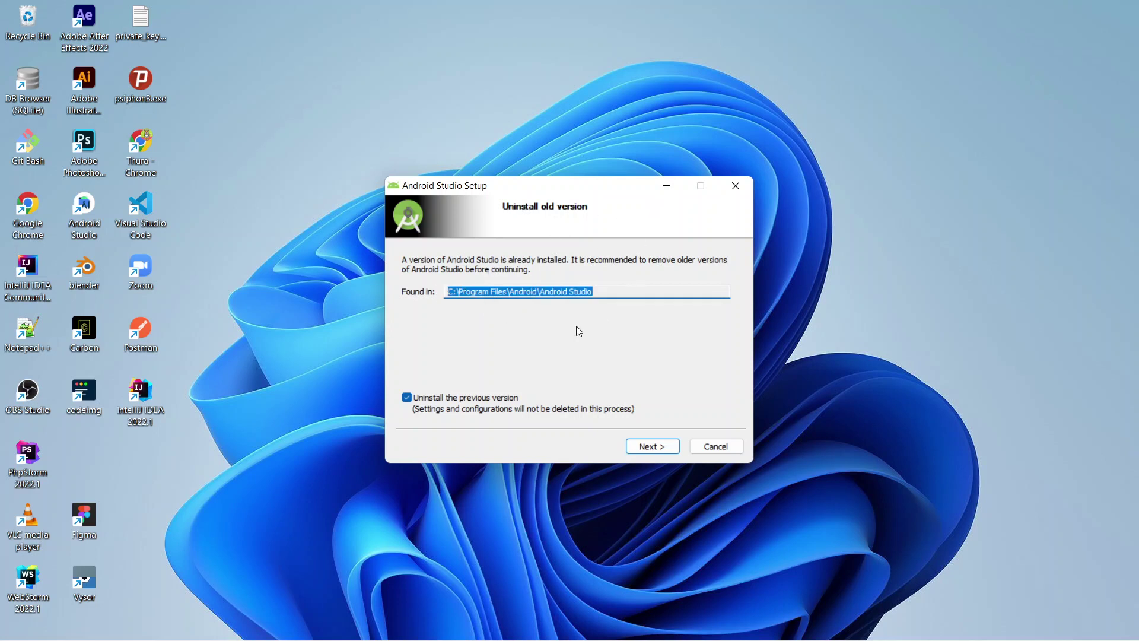
pyautogui.click(594, 293)
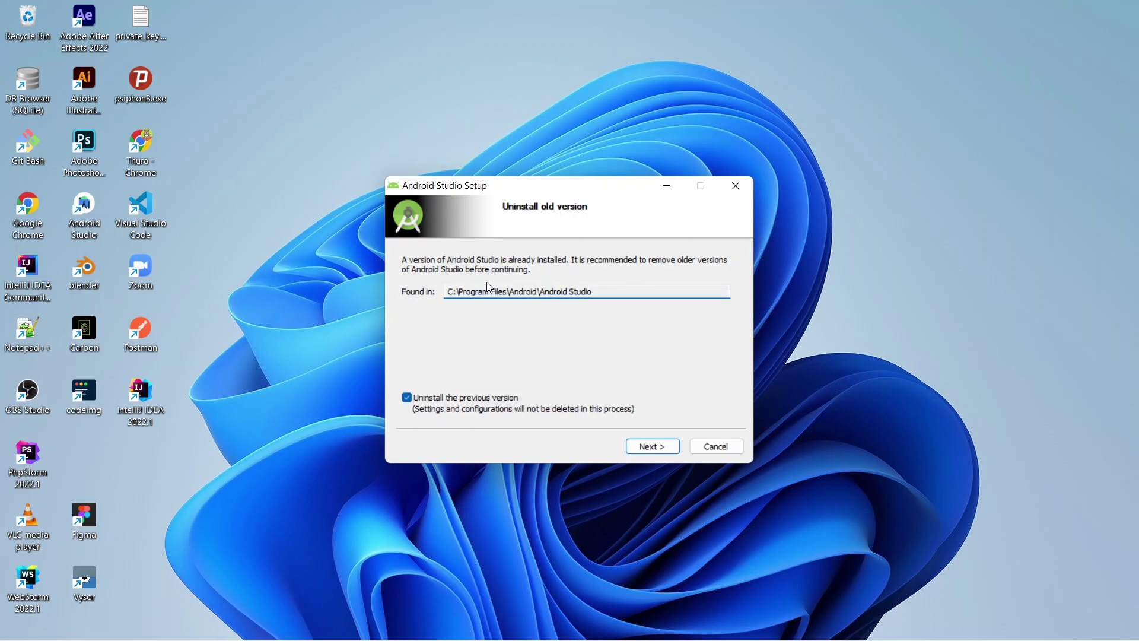
pyautogui.moveTo(508, 291)
pyautogui.mouseDown()
pyautogui.moveTo(540, 295)
pyautogui.moveTo(510, 290)
pyautogui.mouseUp()
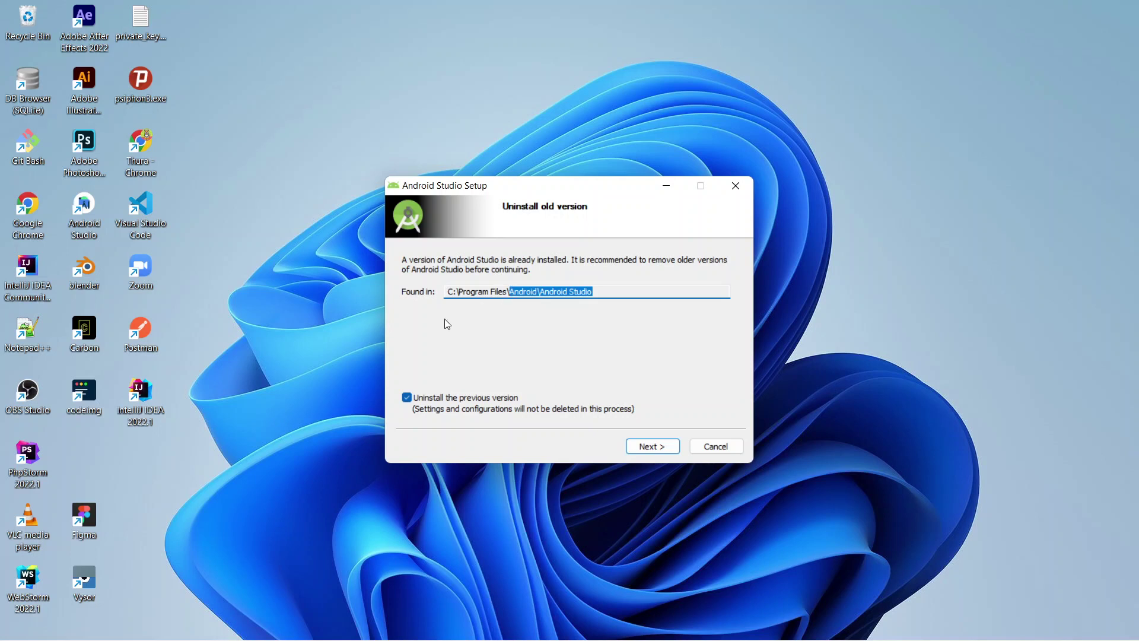
pyautogui.click(656, 449)
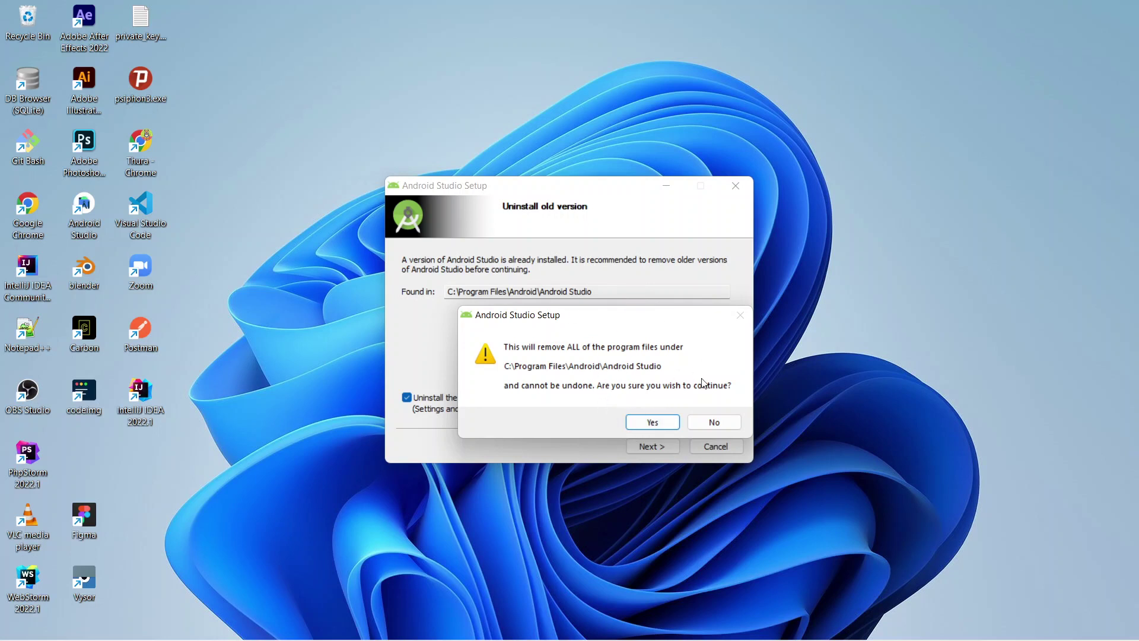
pyautogui.click(650, 425)
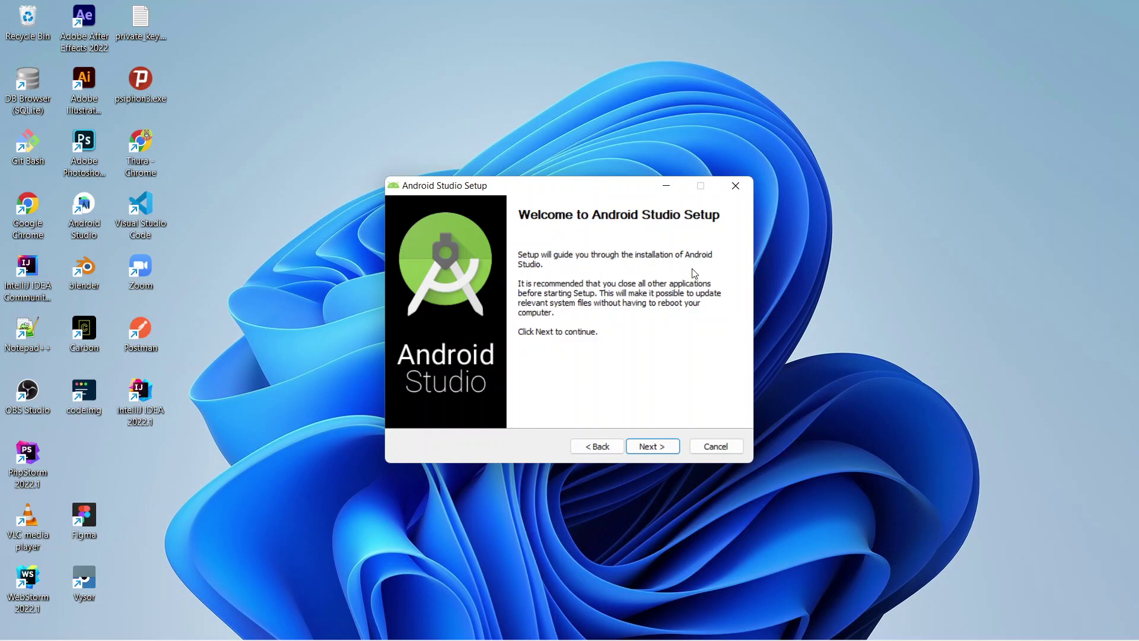
# Step: Proceed past the setup welcome page and choose Android Studio with Android Virtual Device as the components to install
pyautogui.click(652, 447)
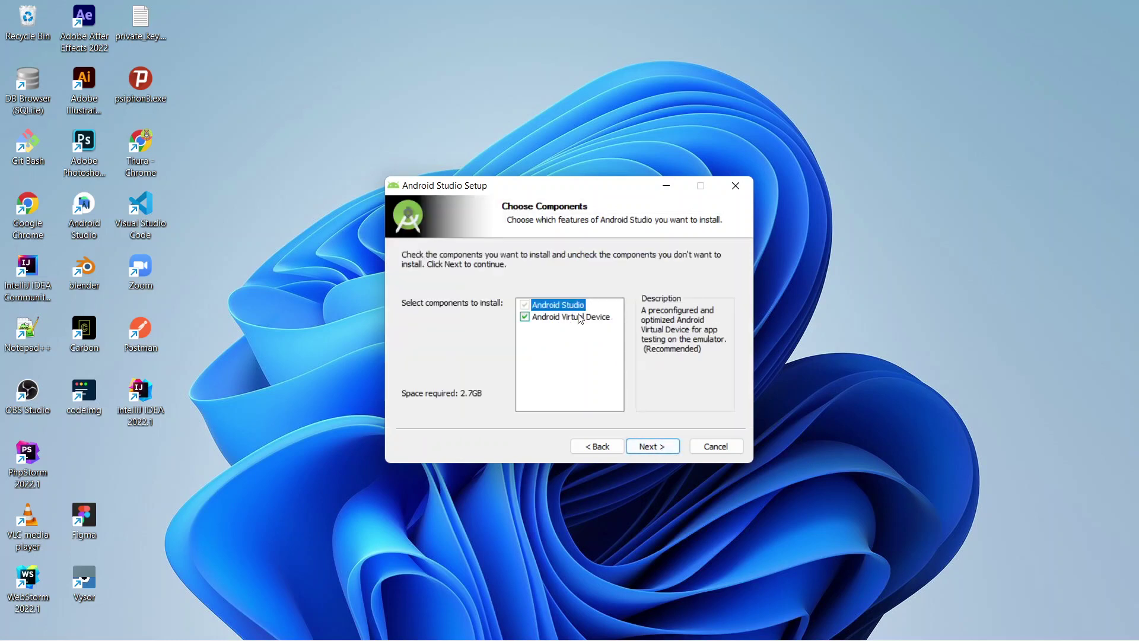
pyautogui.moveTo(572, 309)
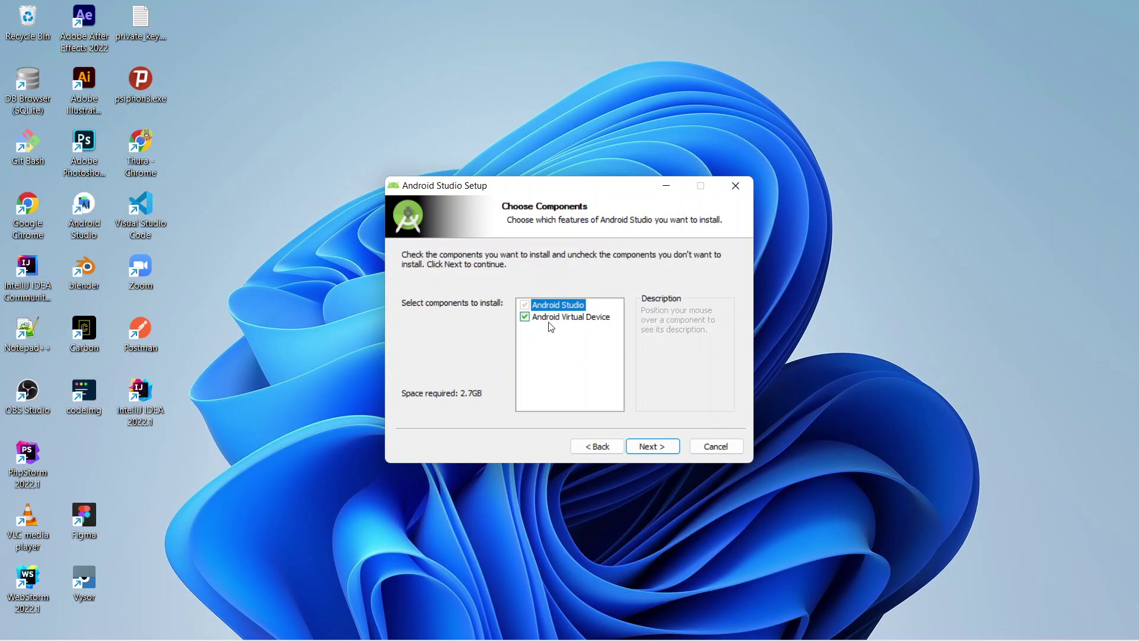
pyautogui.click(526, 319)
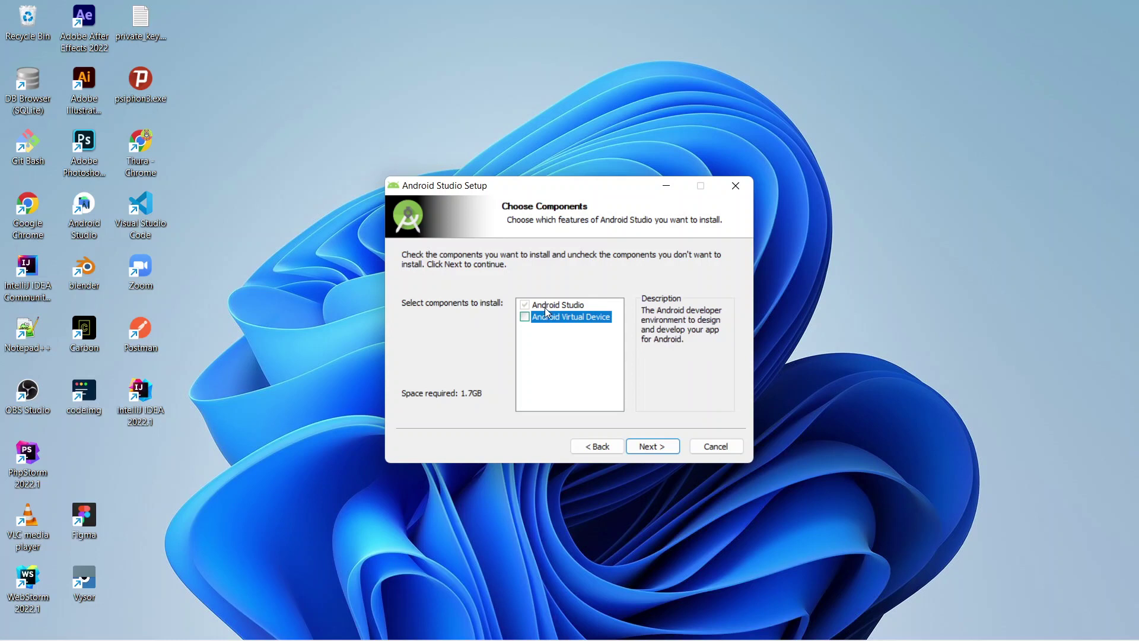
pyautogui.click(524, 317)
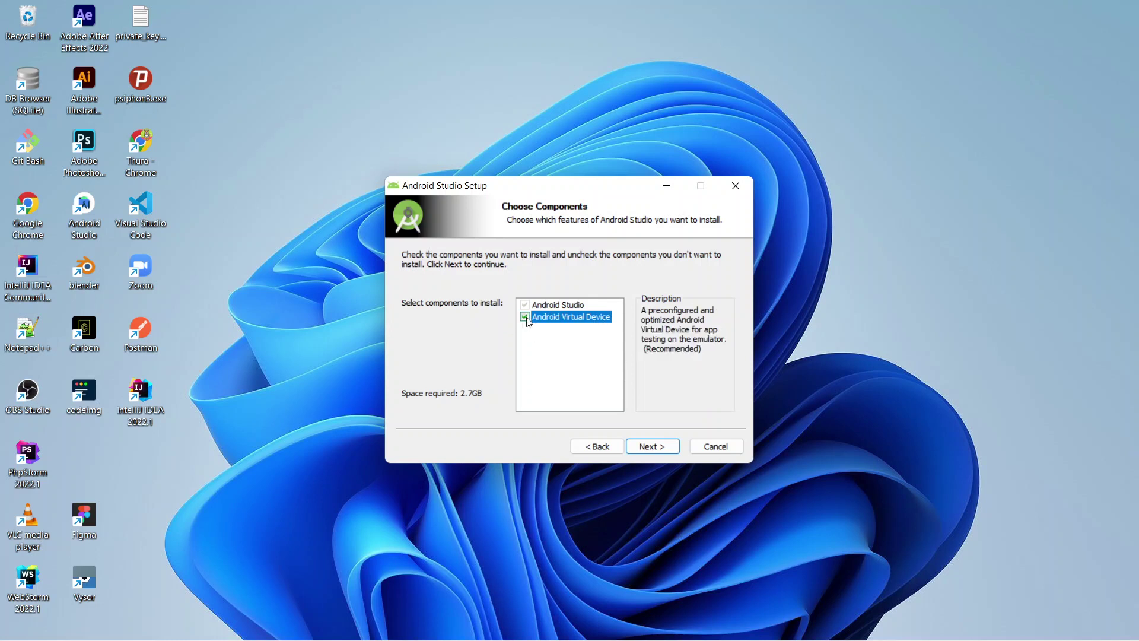
pyautogui.click(665, 448)
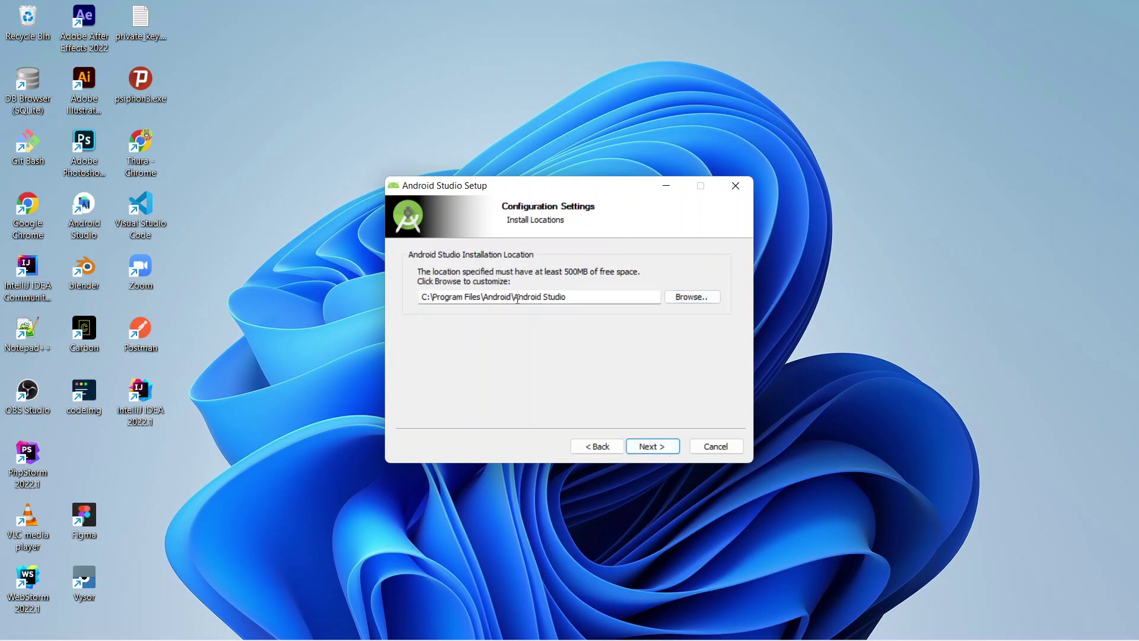
# Step: Install into C:\Program Files\Android\Android Studio with the Android Studio Start Menu folder for the shortcuts
pyautogui.moveTo(515, 299); pyautogui.dragTo(579, 300)
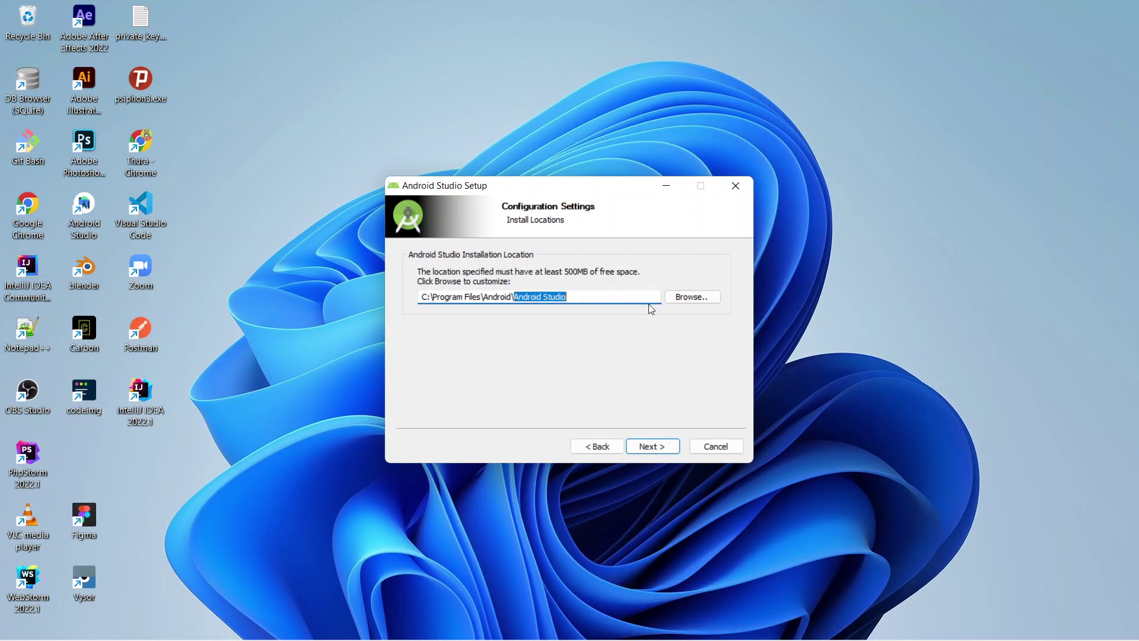
pyautogui.click(660, 445)
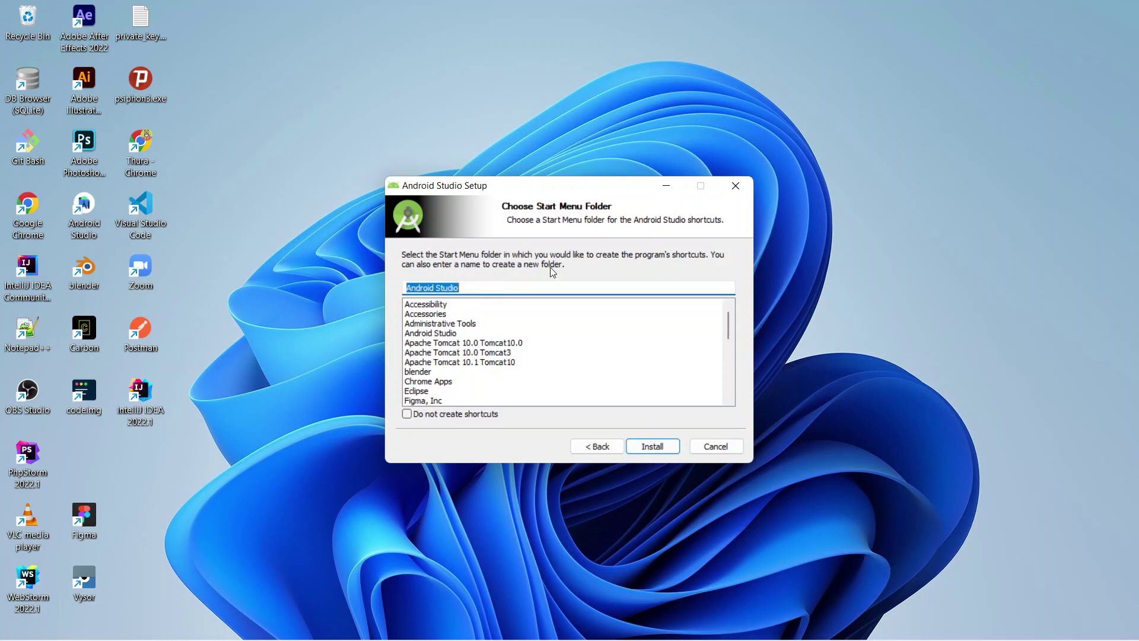
pyautogui.click(648, 449)
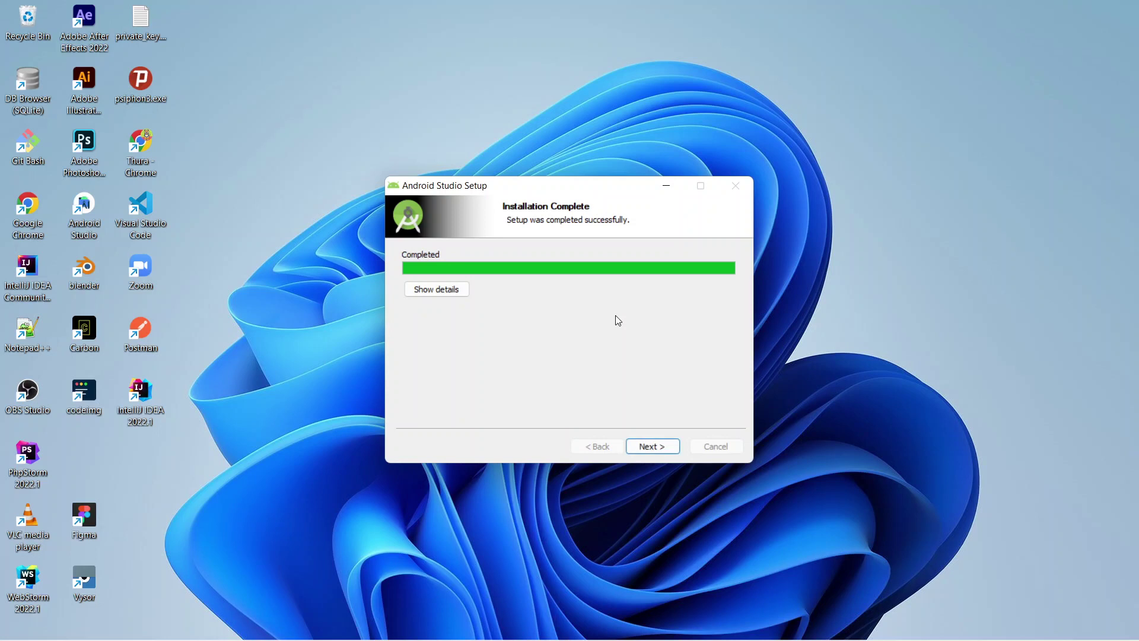
# Step: Finish the setup with Start Android Studio enabled and dismiss the leftover installer error
pyautogui.click(654, 450)
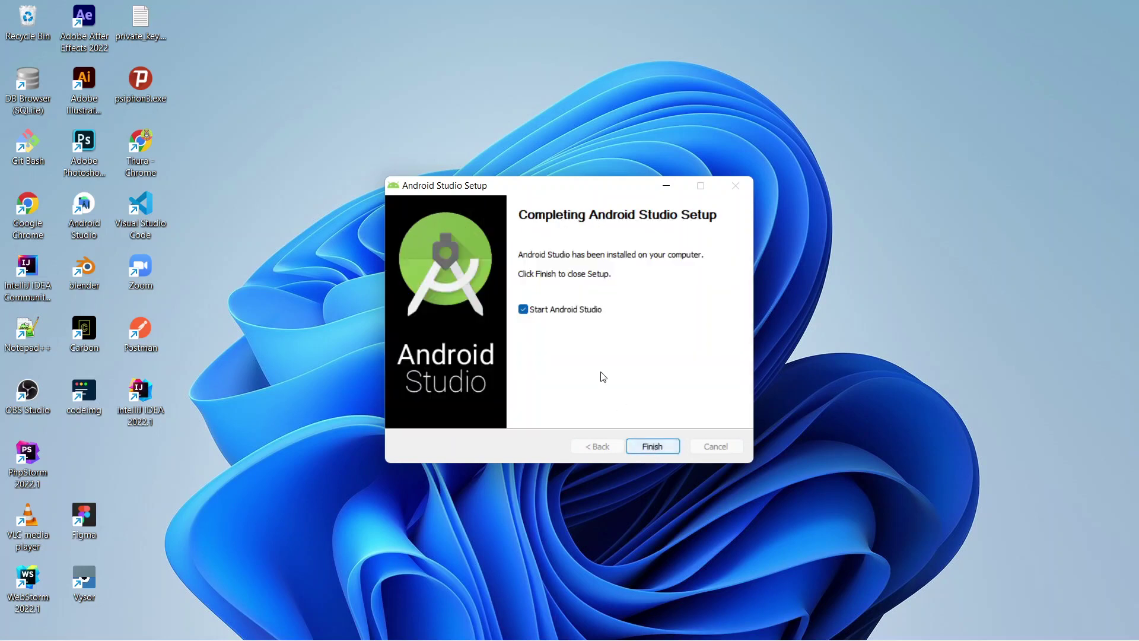
pyautogui.click(652, 448)
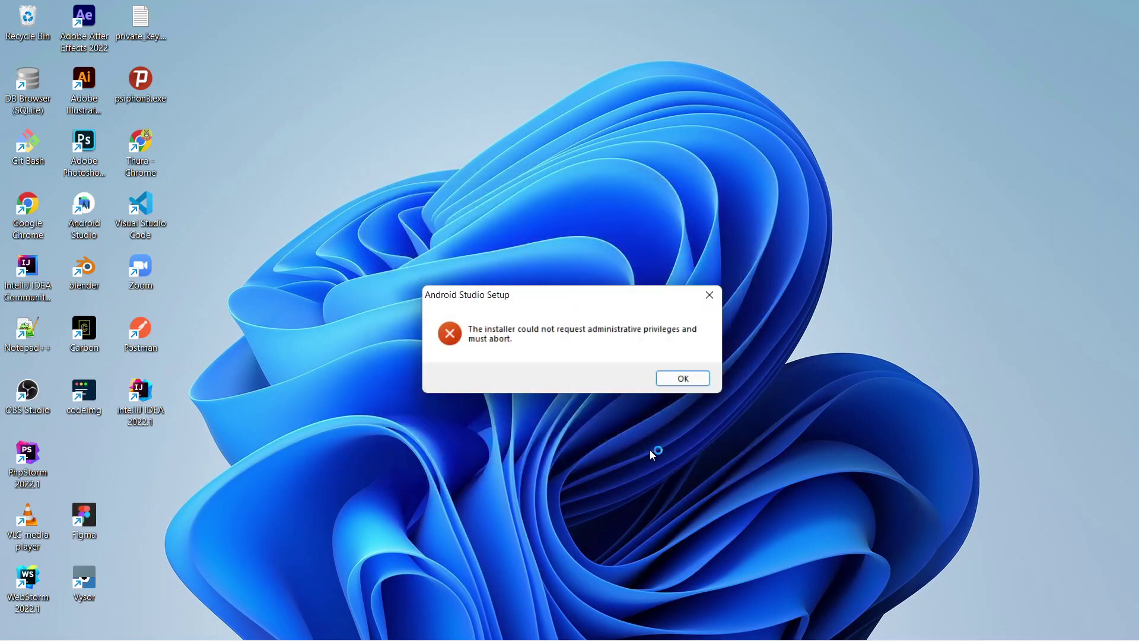
pyautogui.click(710, 300)
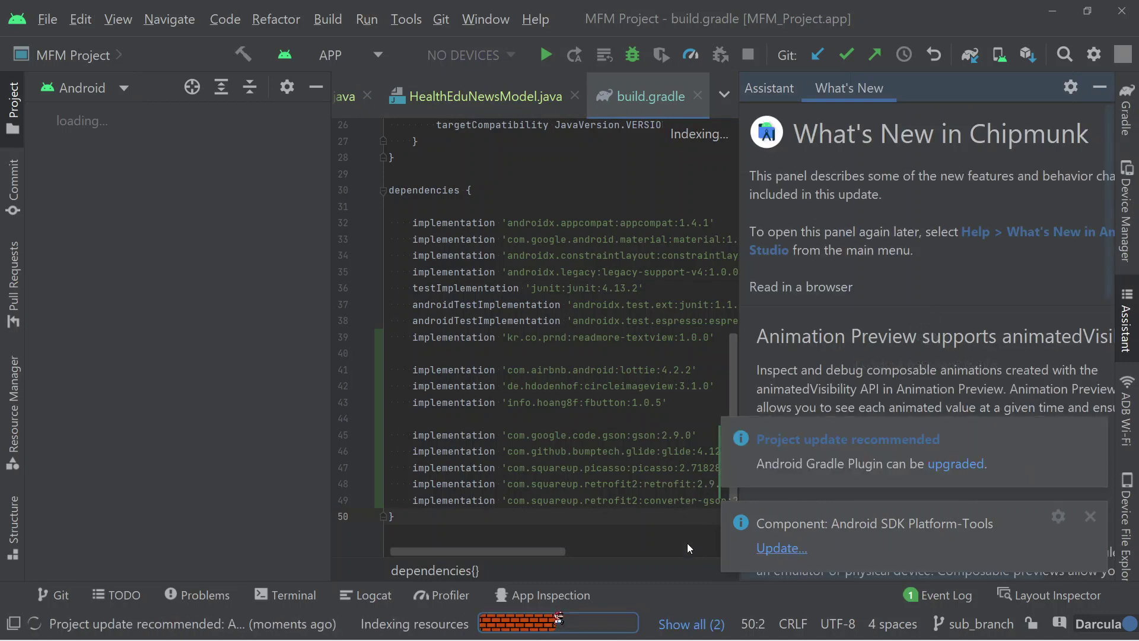
# Step: Close the open MFM Project to return to the Android Studio welcome screen
pyautogui.click(48, 19)
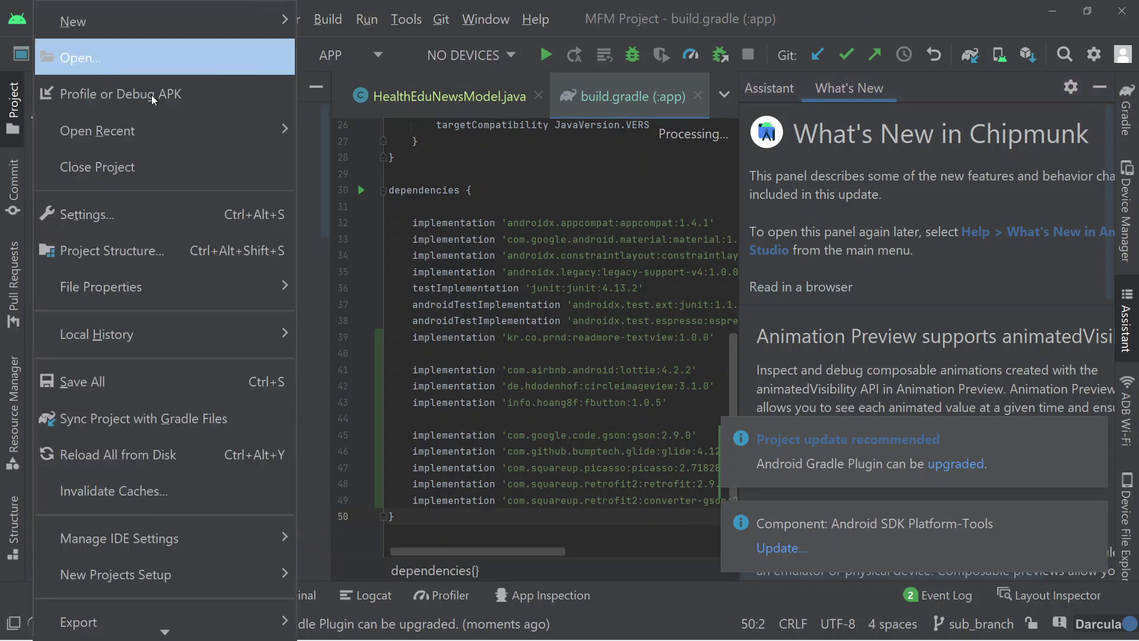
pyautogui.click(133, 171)
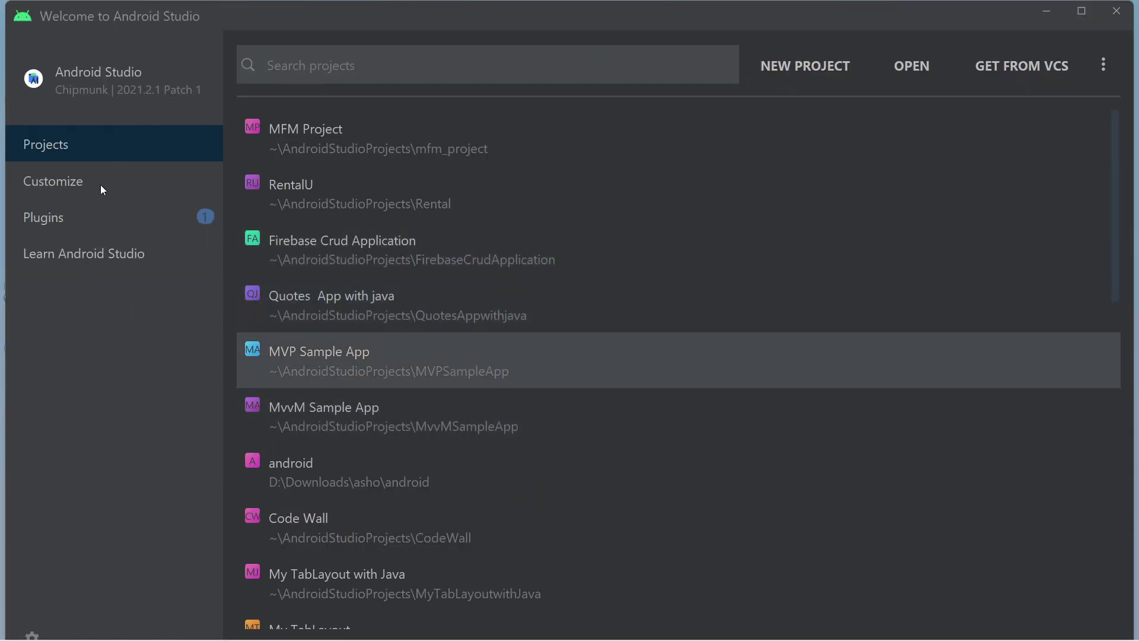
# Step: Look through the welcome screen's Customize, Plugins and Learn Android Studio pages, and browse the list of existing projects
pyautogui.click(102, 189)
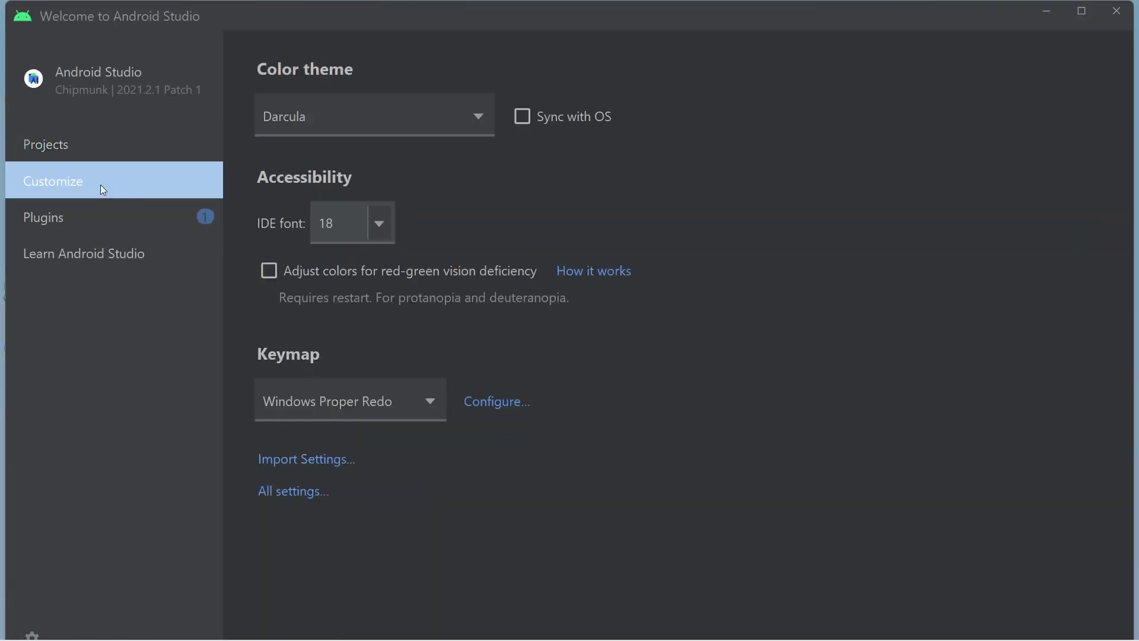
pyautogui.click(80, 221)
pyautogui.click(93, 240)
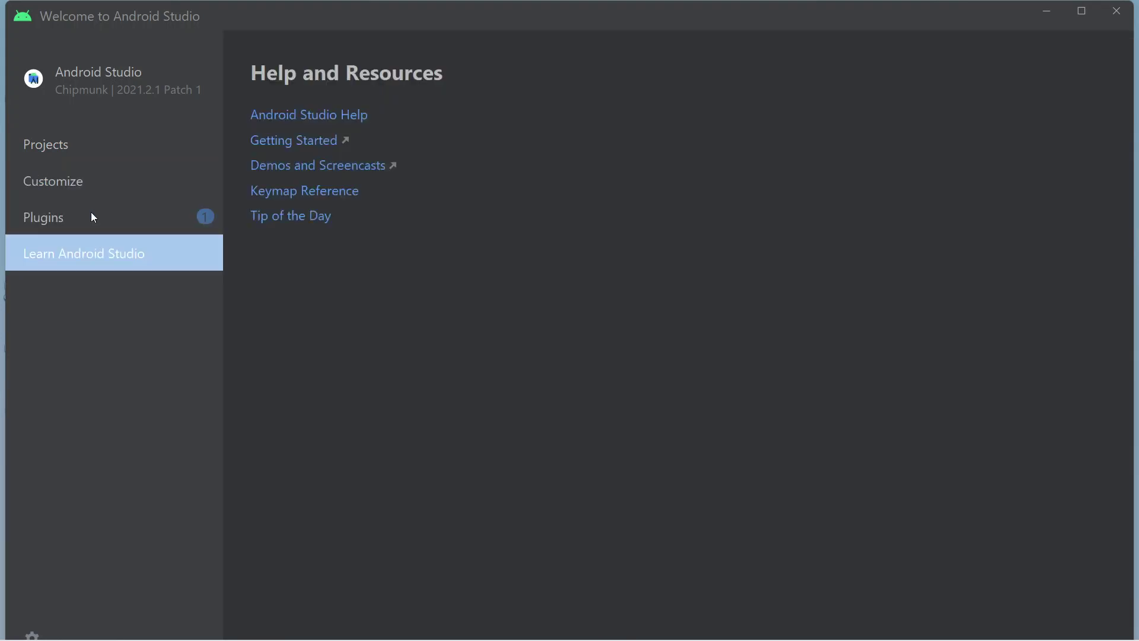
pyautogui.click(84, 143)
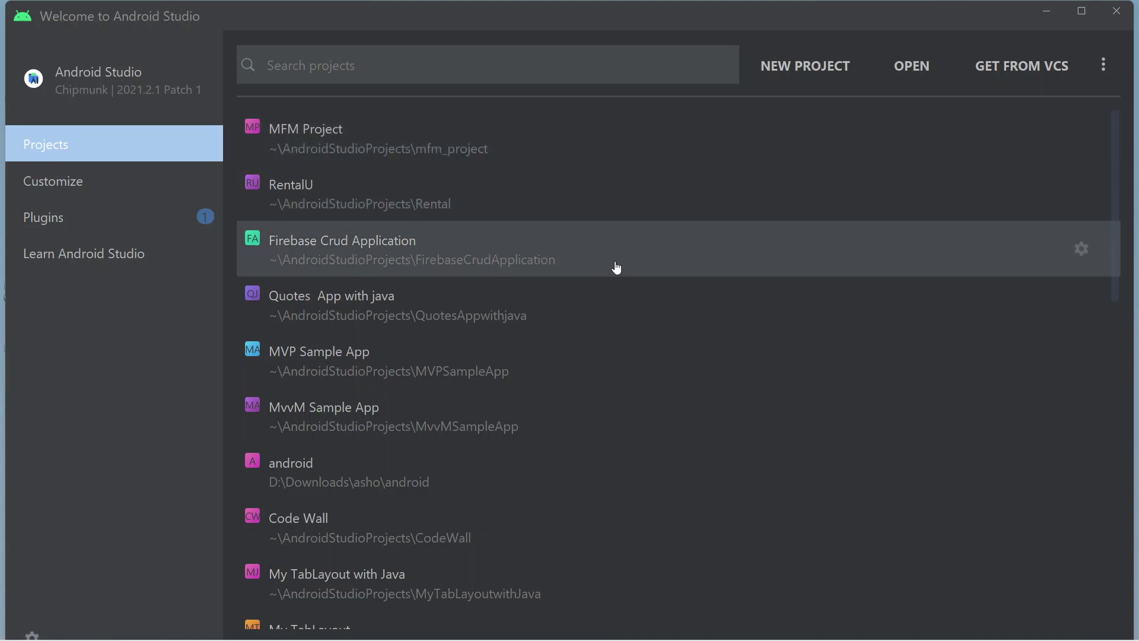
pyautogui.scroll(-10, 593, 297)
pyautogui.scroll(5, 661, 373)
pyautogui.scroll(5, 661, 370)
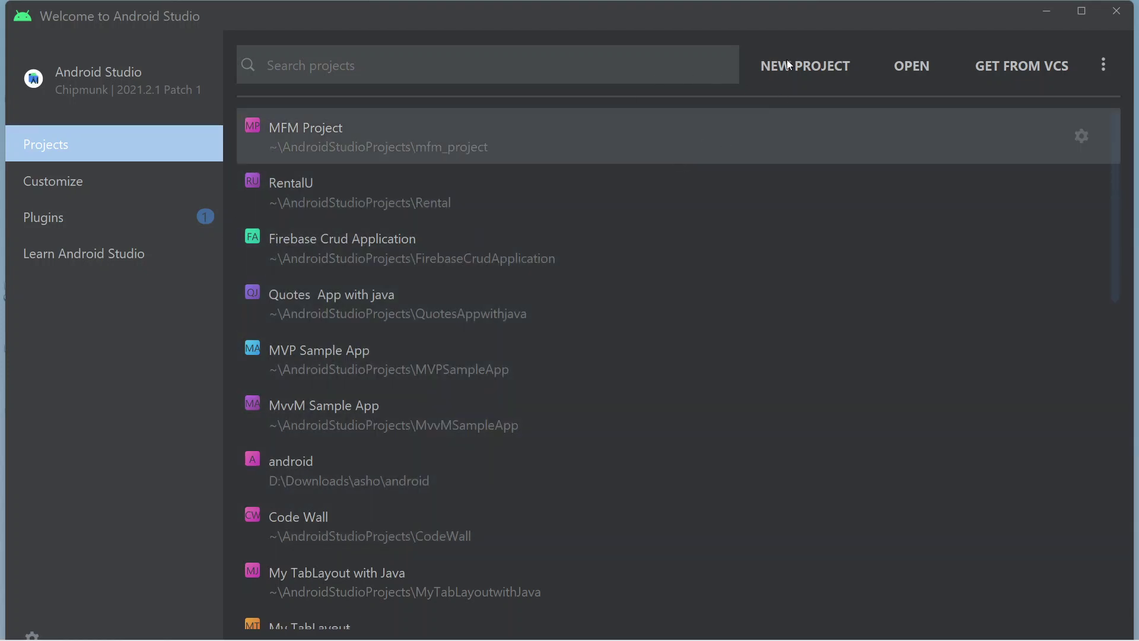
pyautogui.scroll(-3, 670, 297)
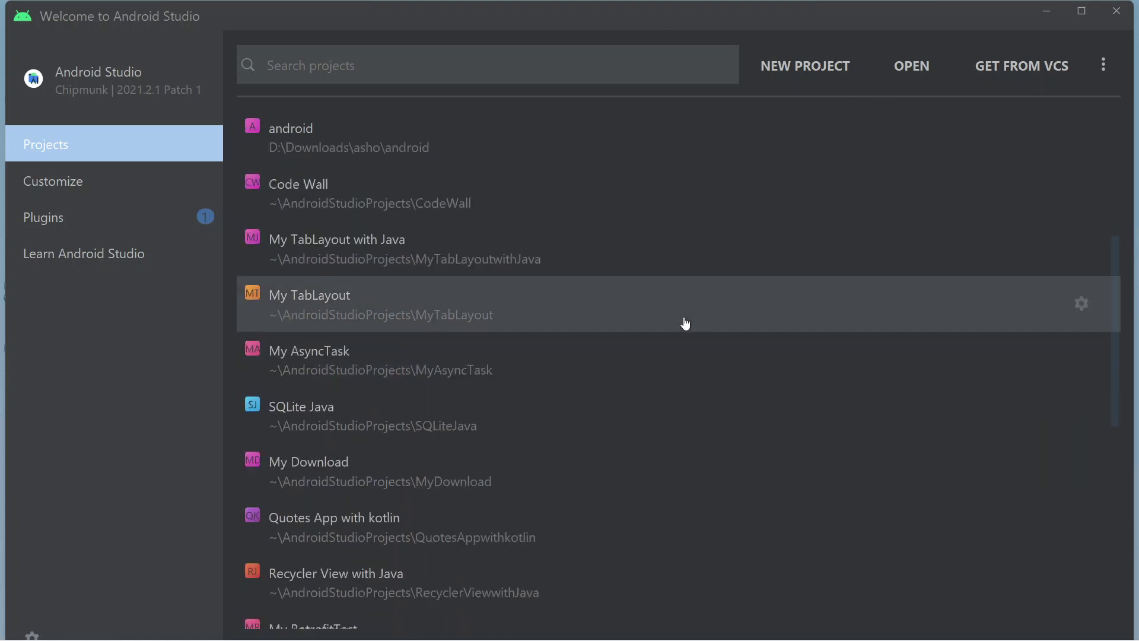
pyautogui.scroll(-3, 689, 394)
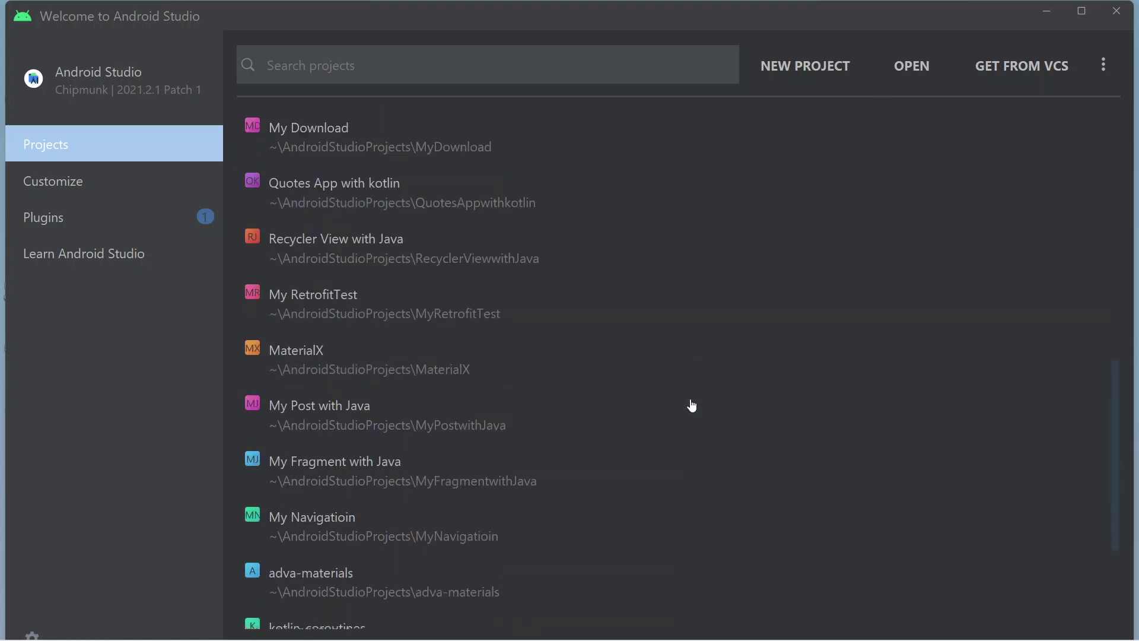
pyautogui.scroll(-2, 694, 403)
pyautogui.scroll(4, 704, 411)
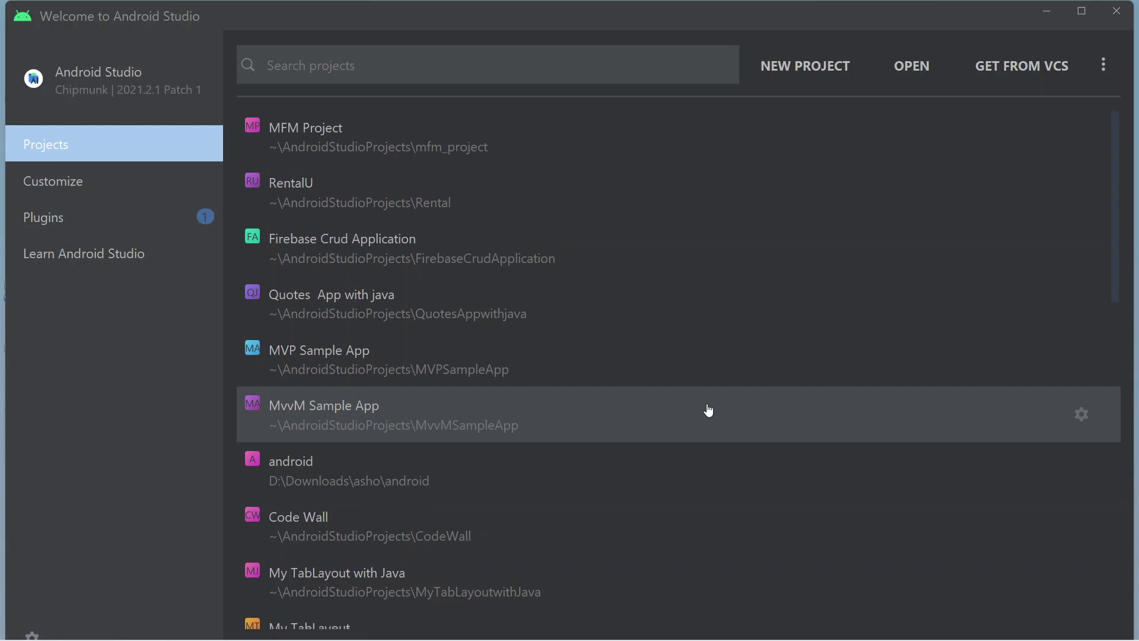